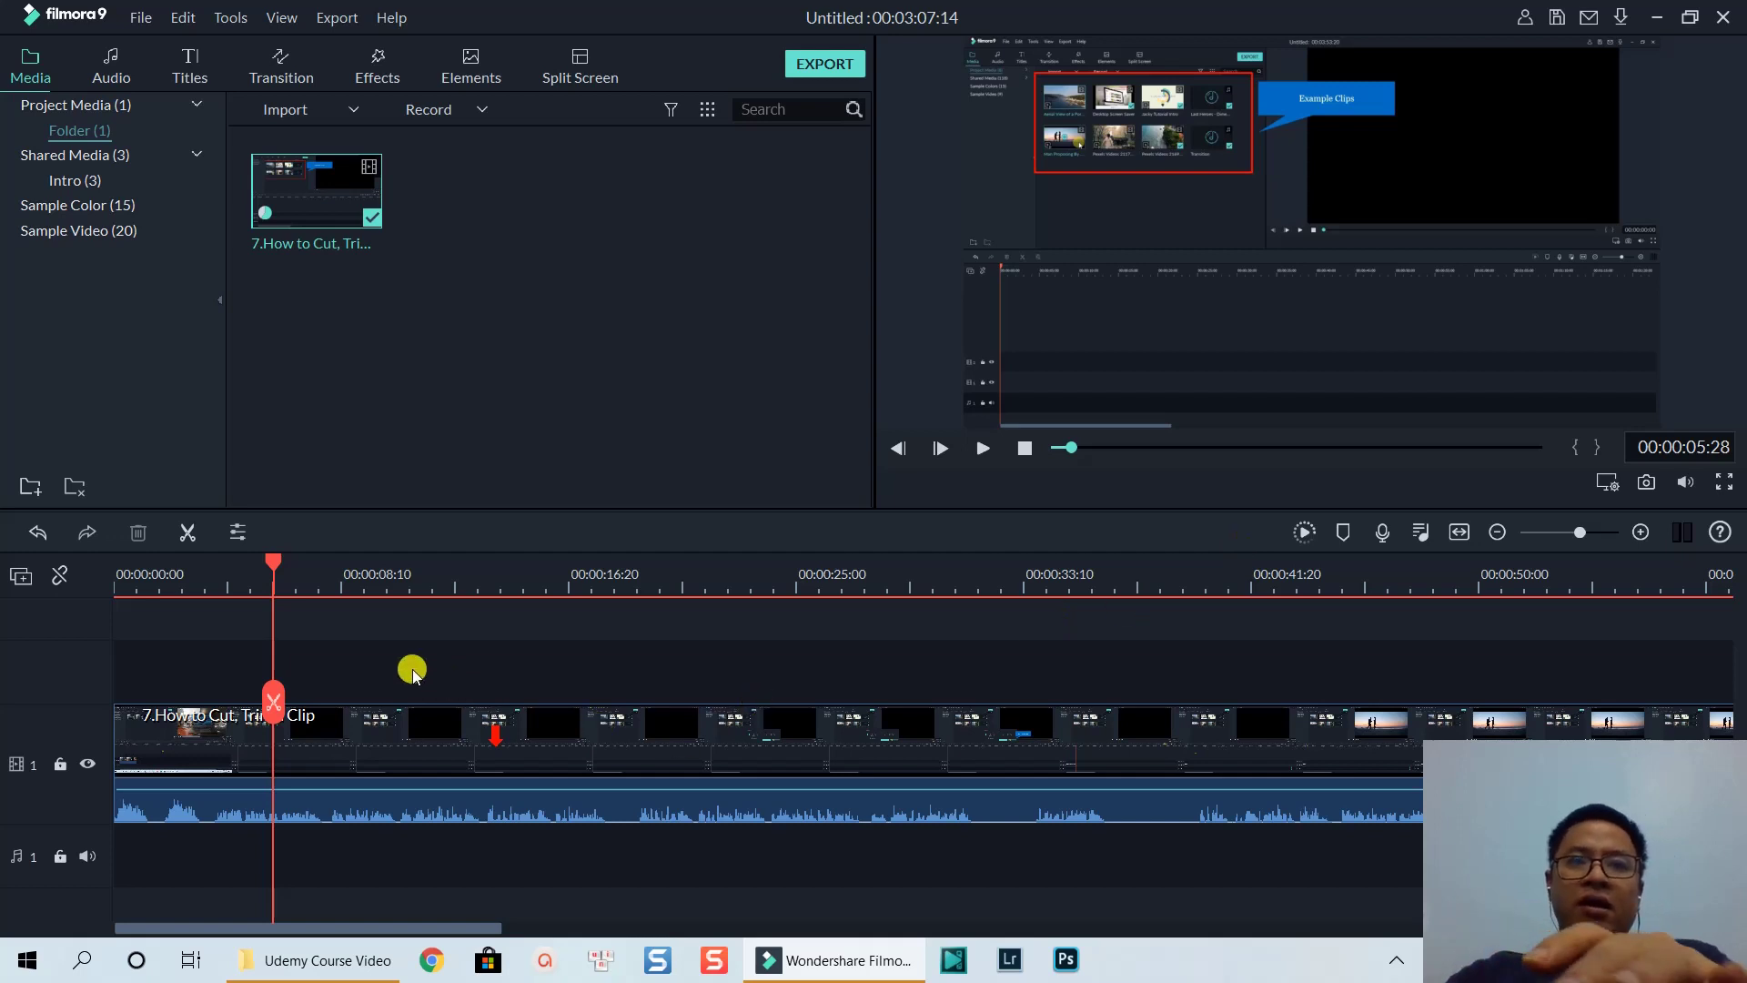
Preview the How to Cut, Trim a Clip tutorial from the start, then mute its audio
left_click(131, 586)
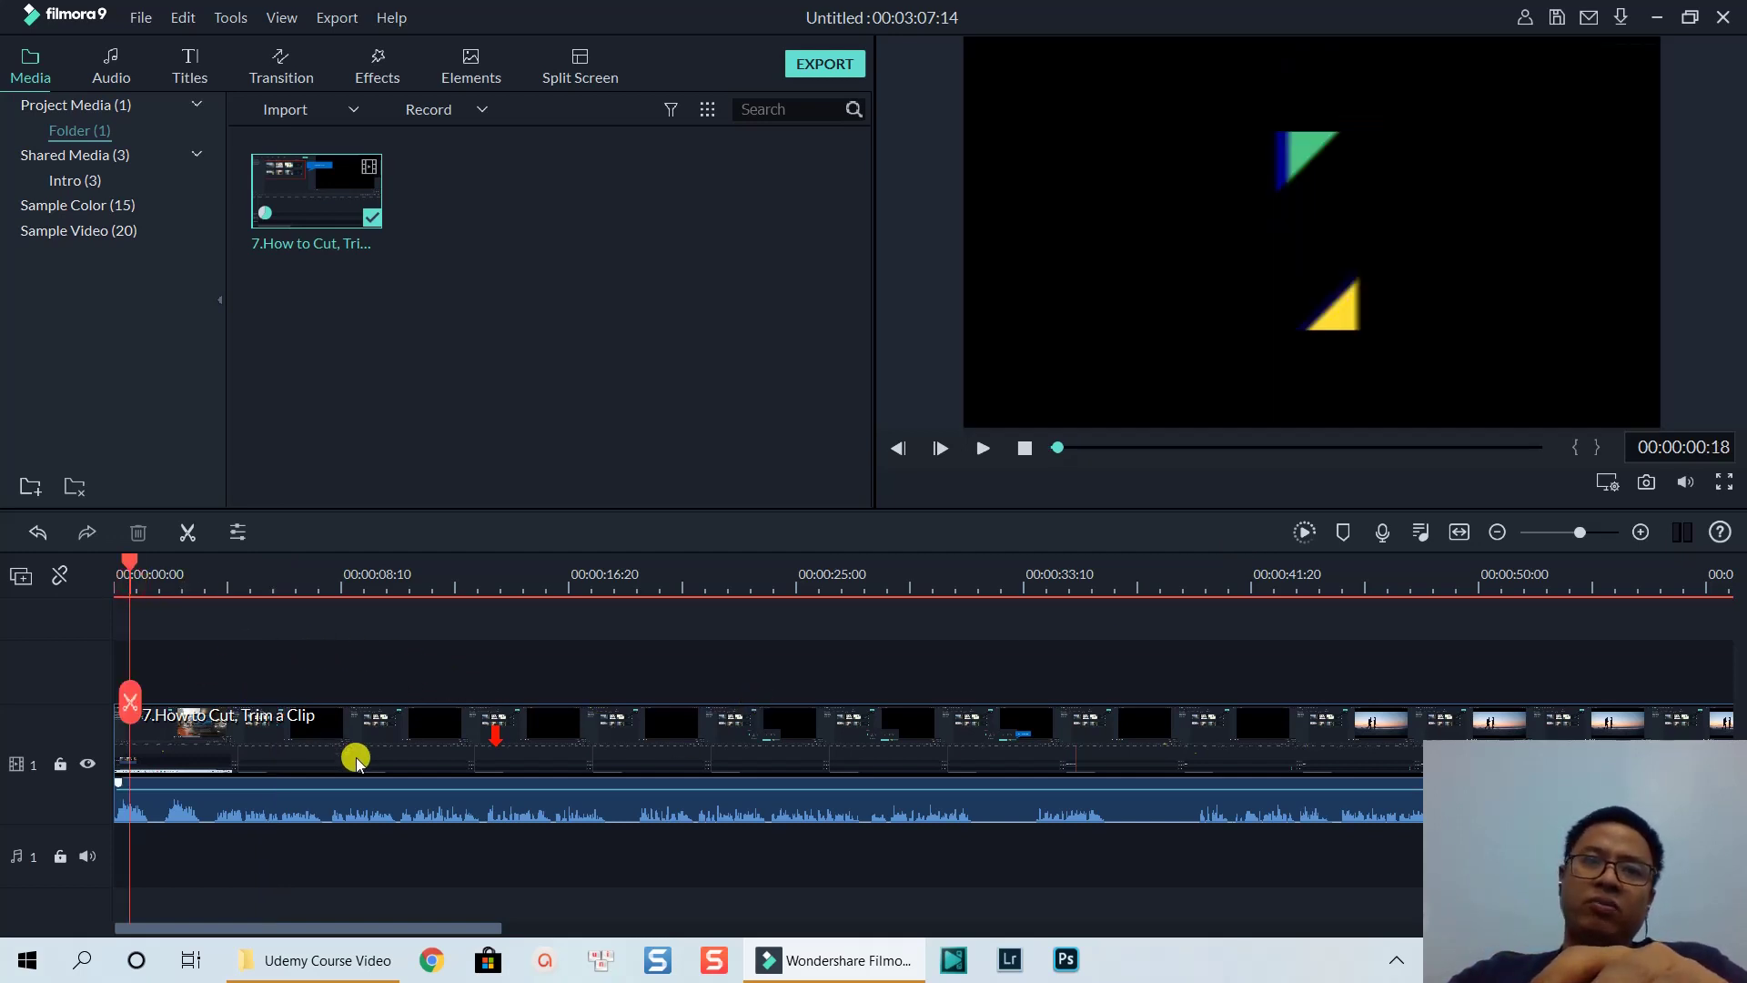
key("space")
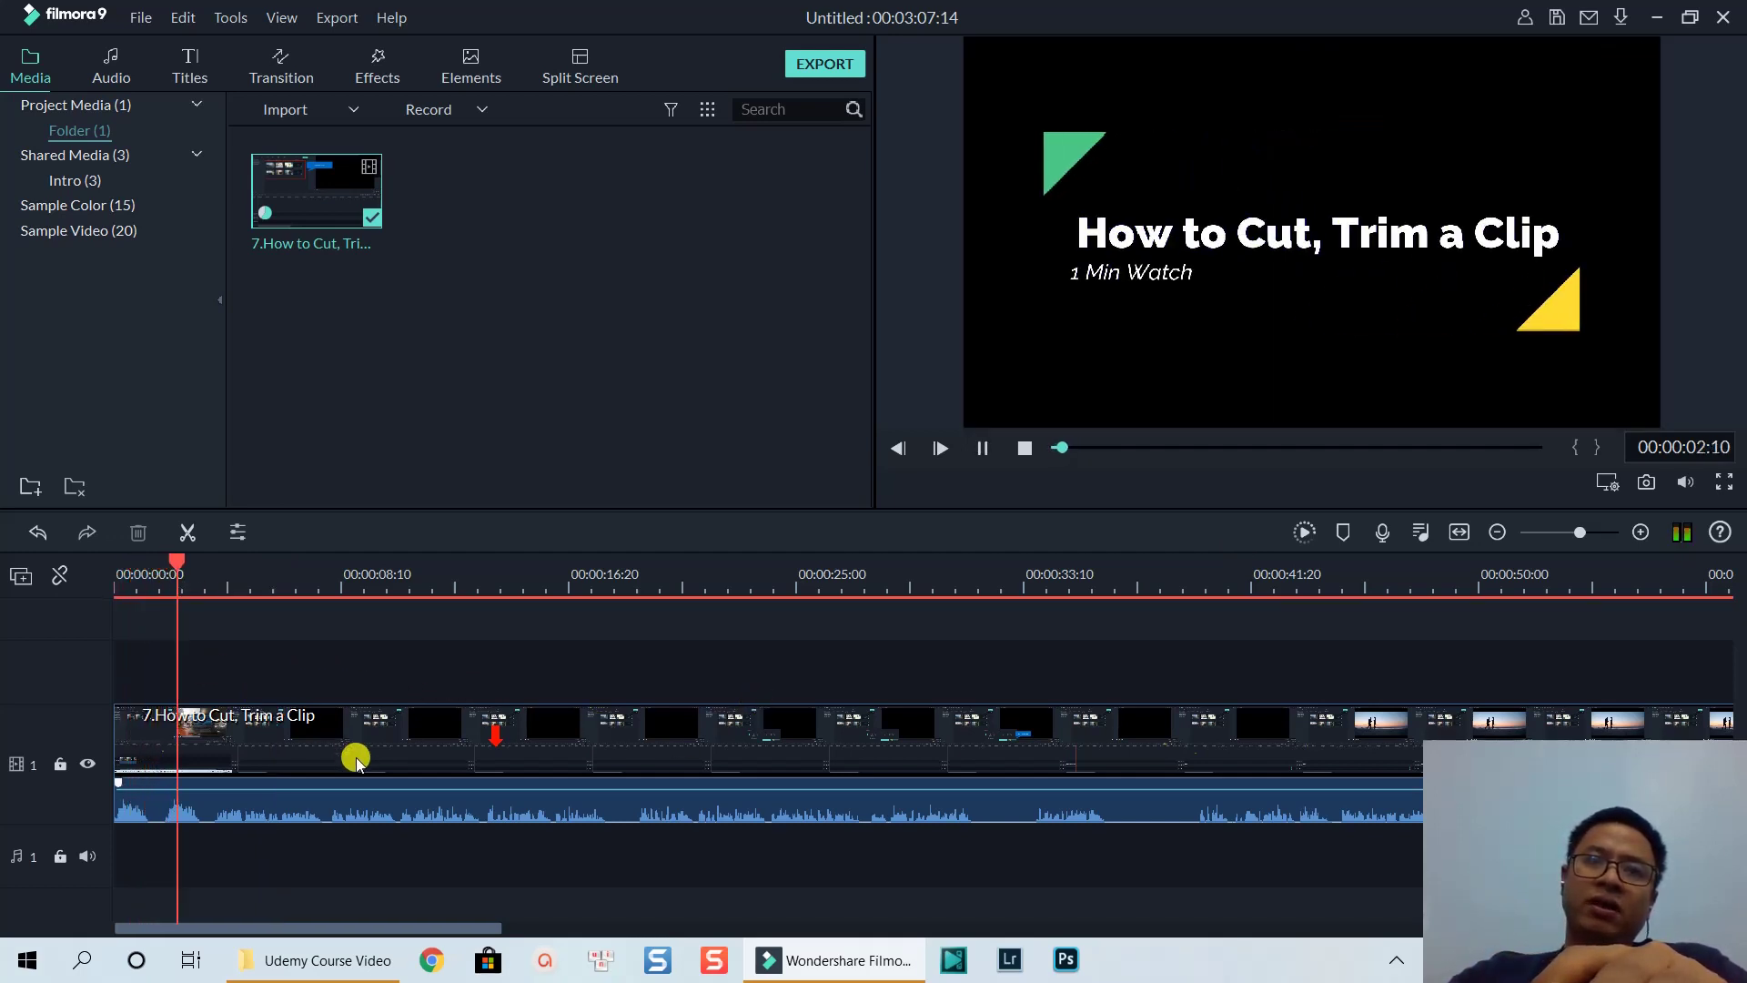
key("space")
right_click(284, 759)
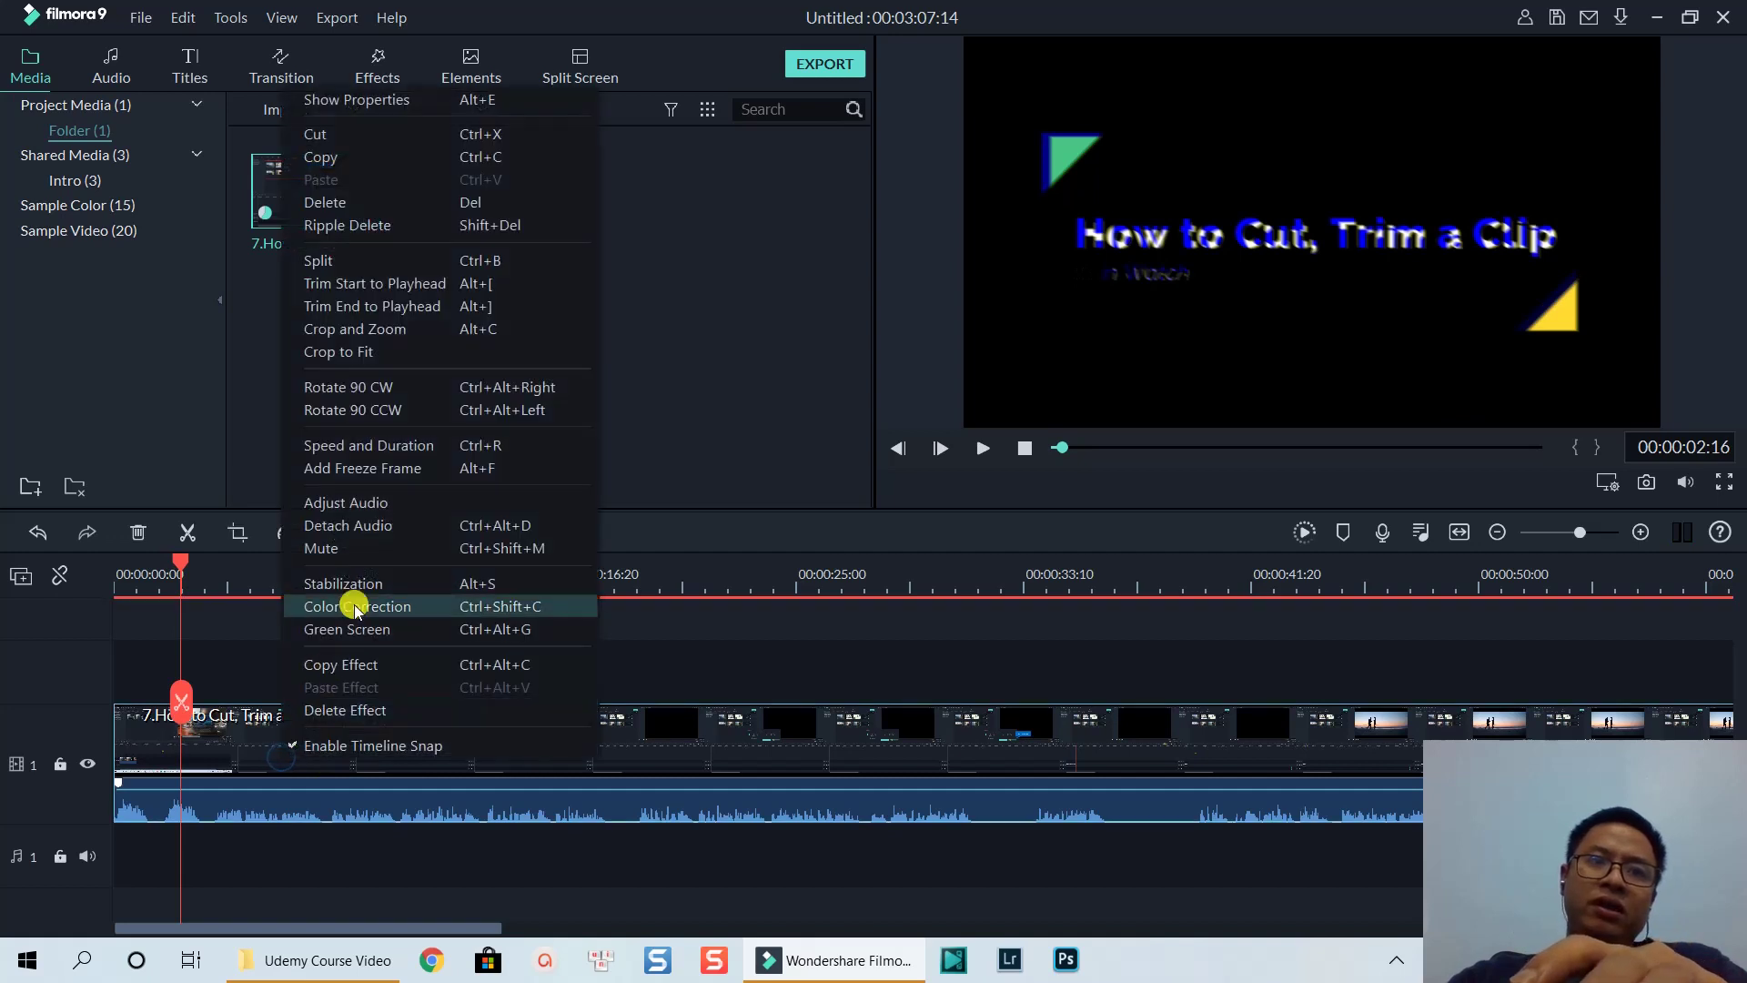
left_click(323, 548)
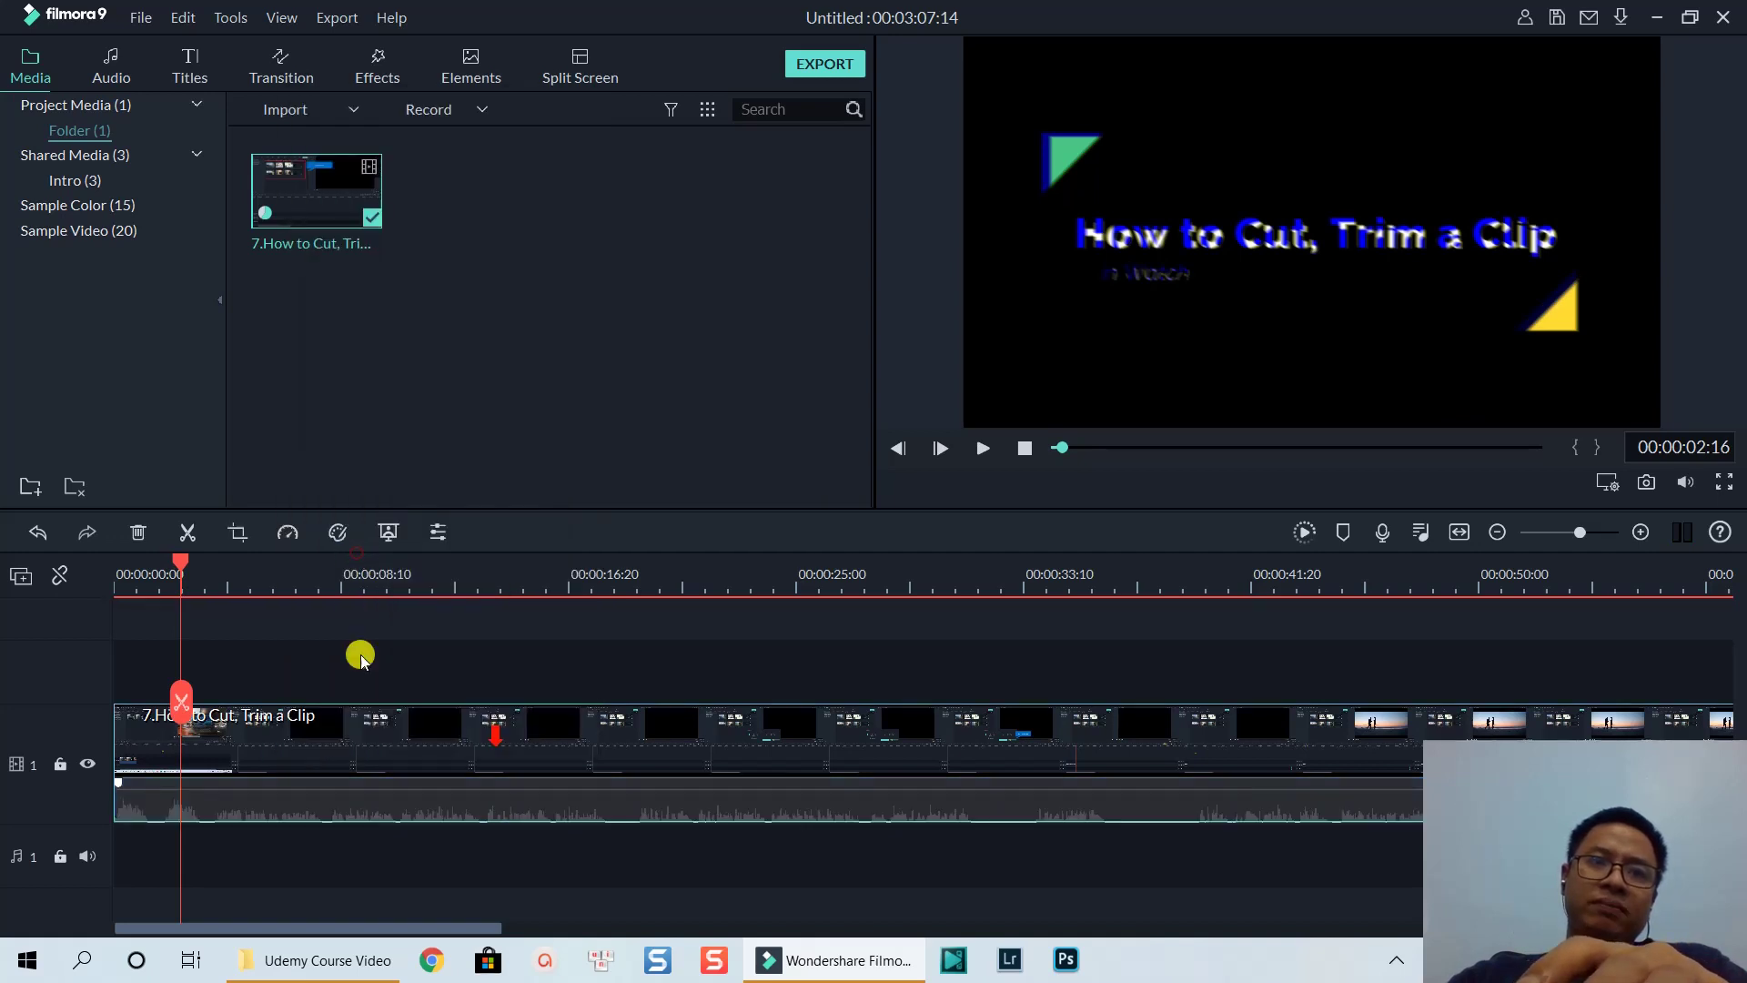
left_click(524, 844)
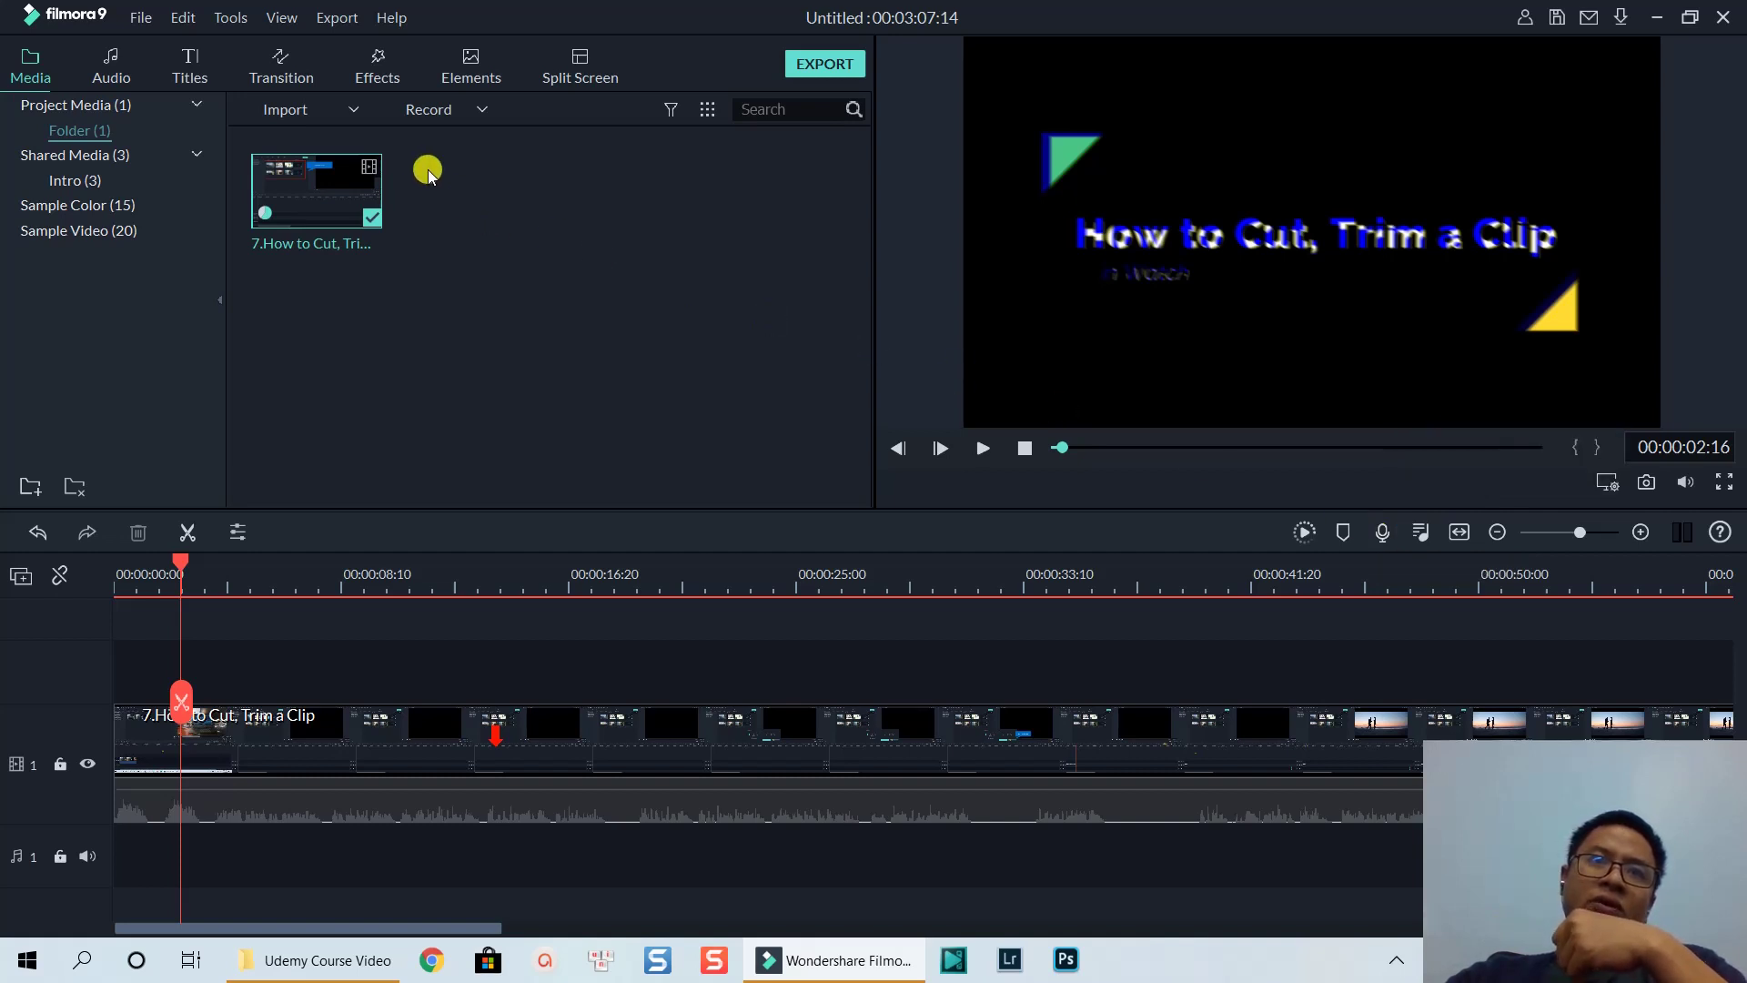
Open the Record Audio window from the timeline microphone icon
left_click(477, 110)
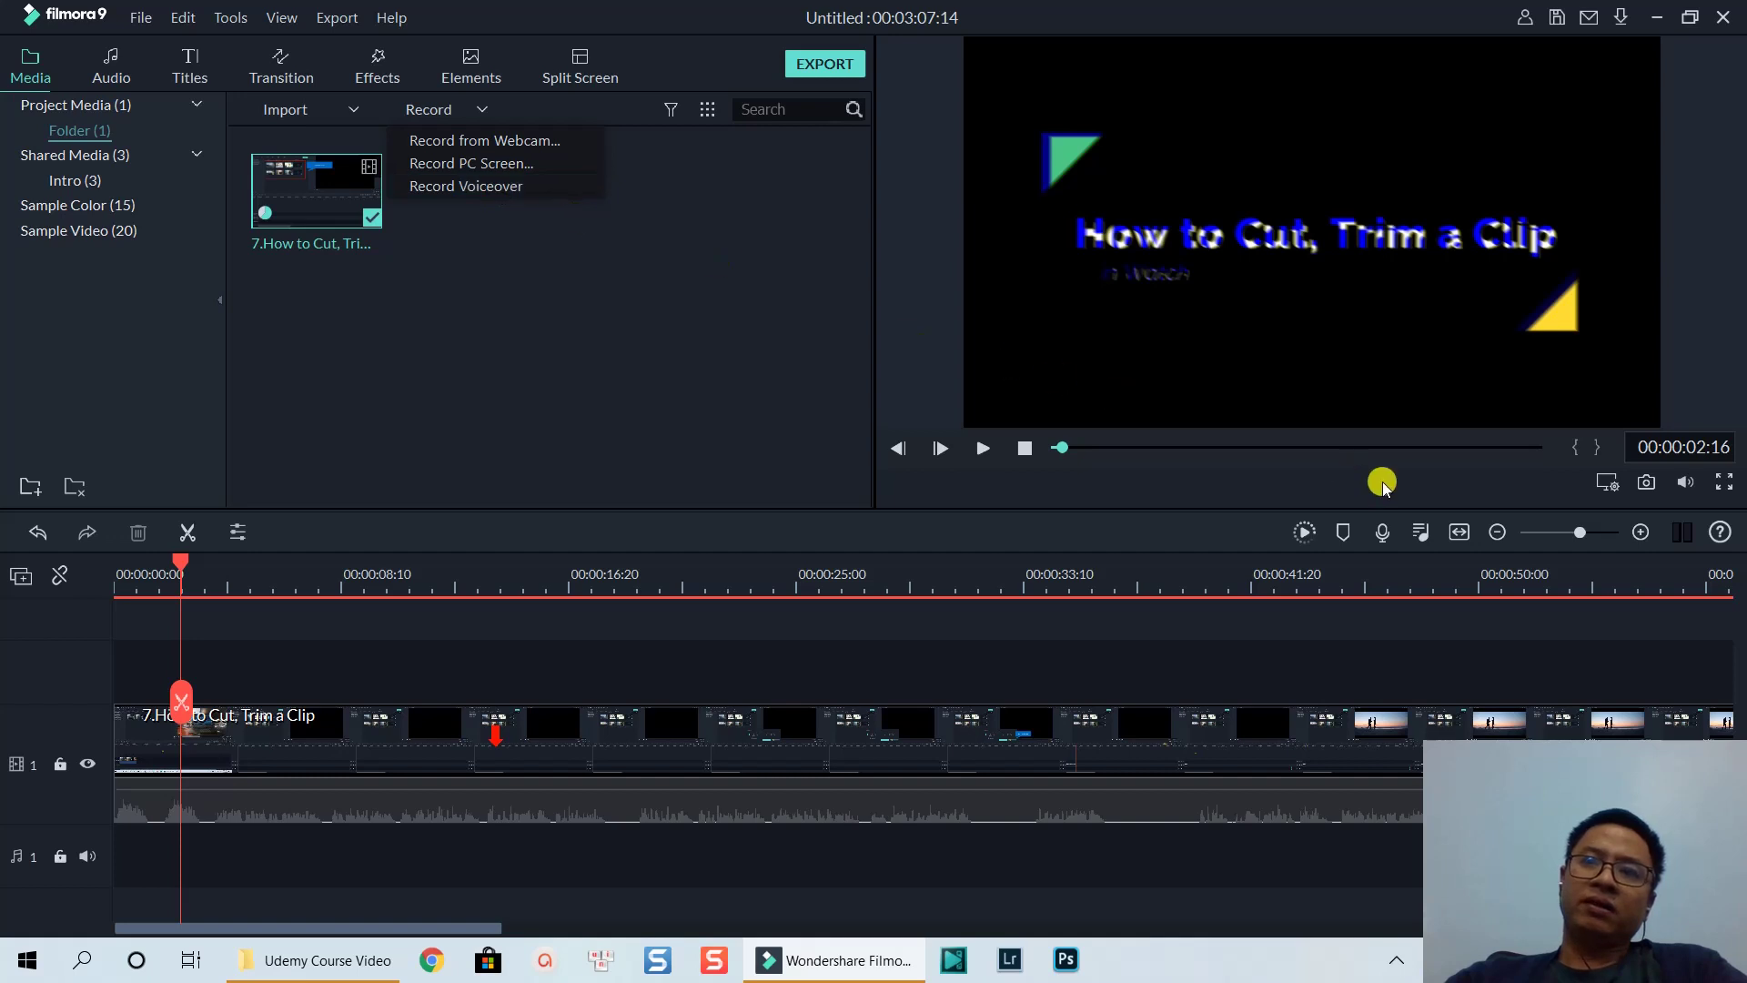
left_click(1377, 544)
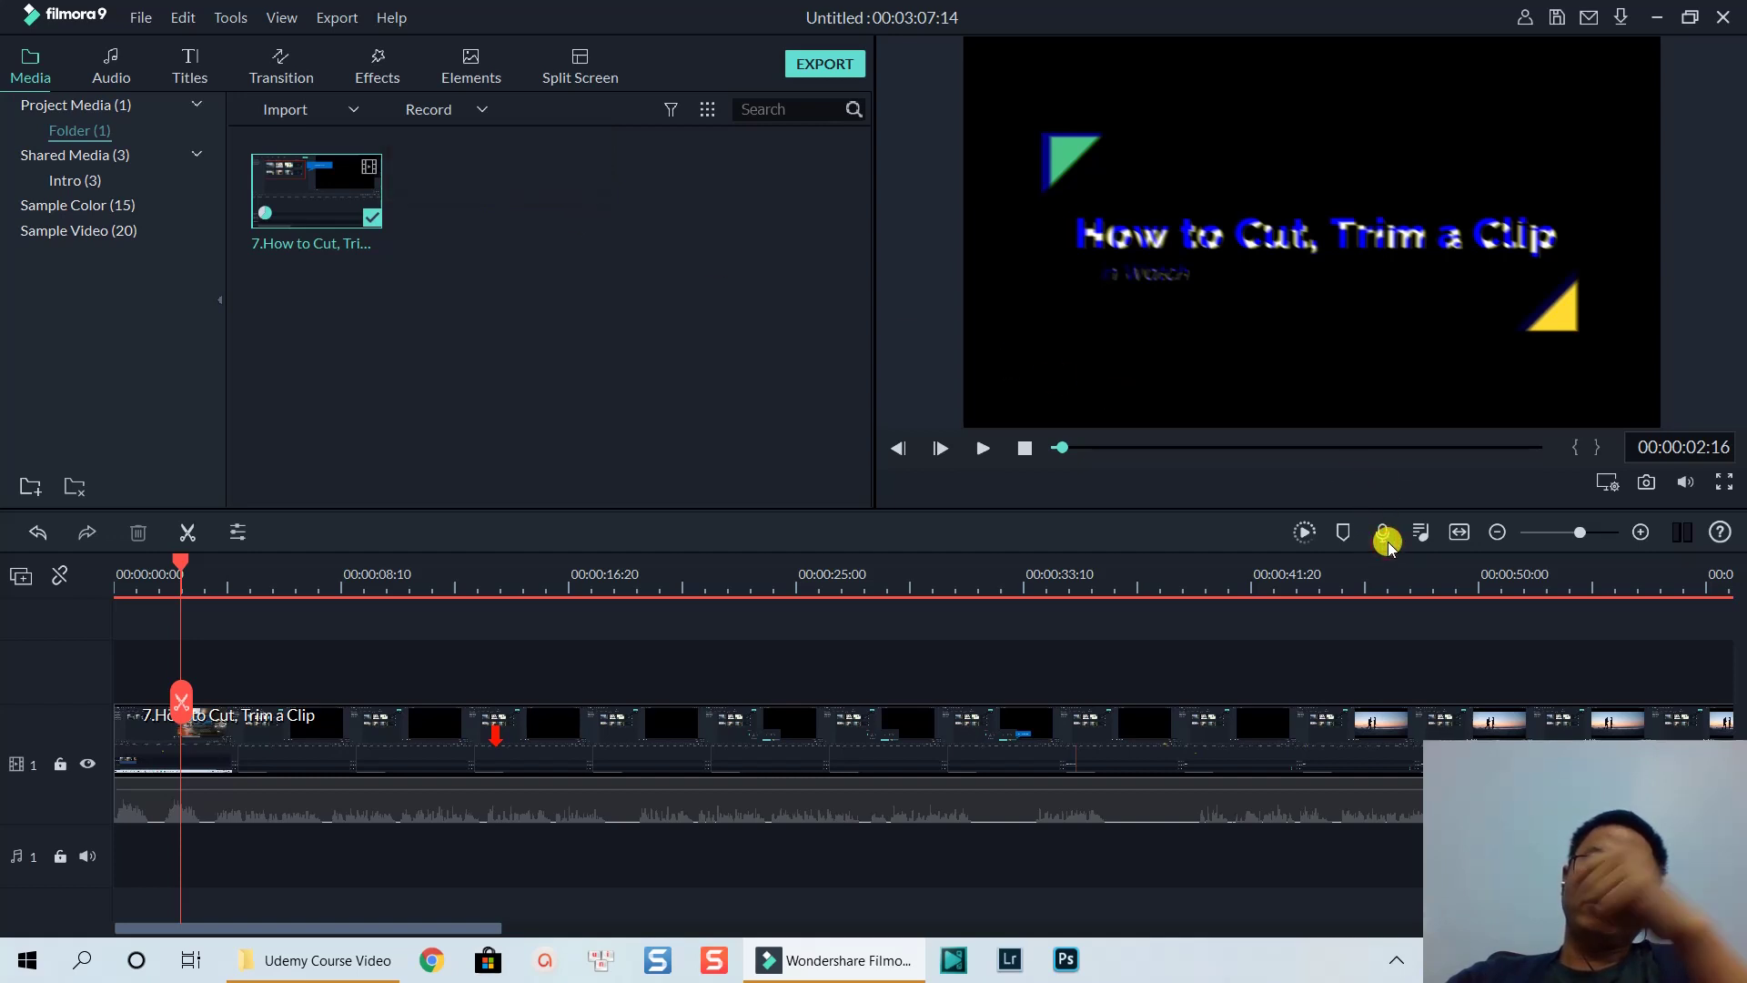
left_click(1387, 533)
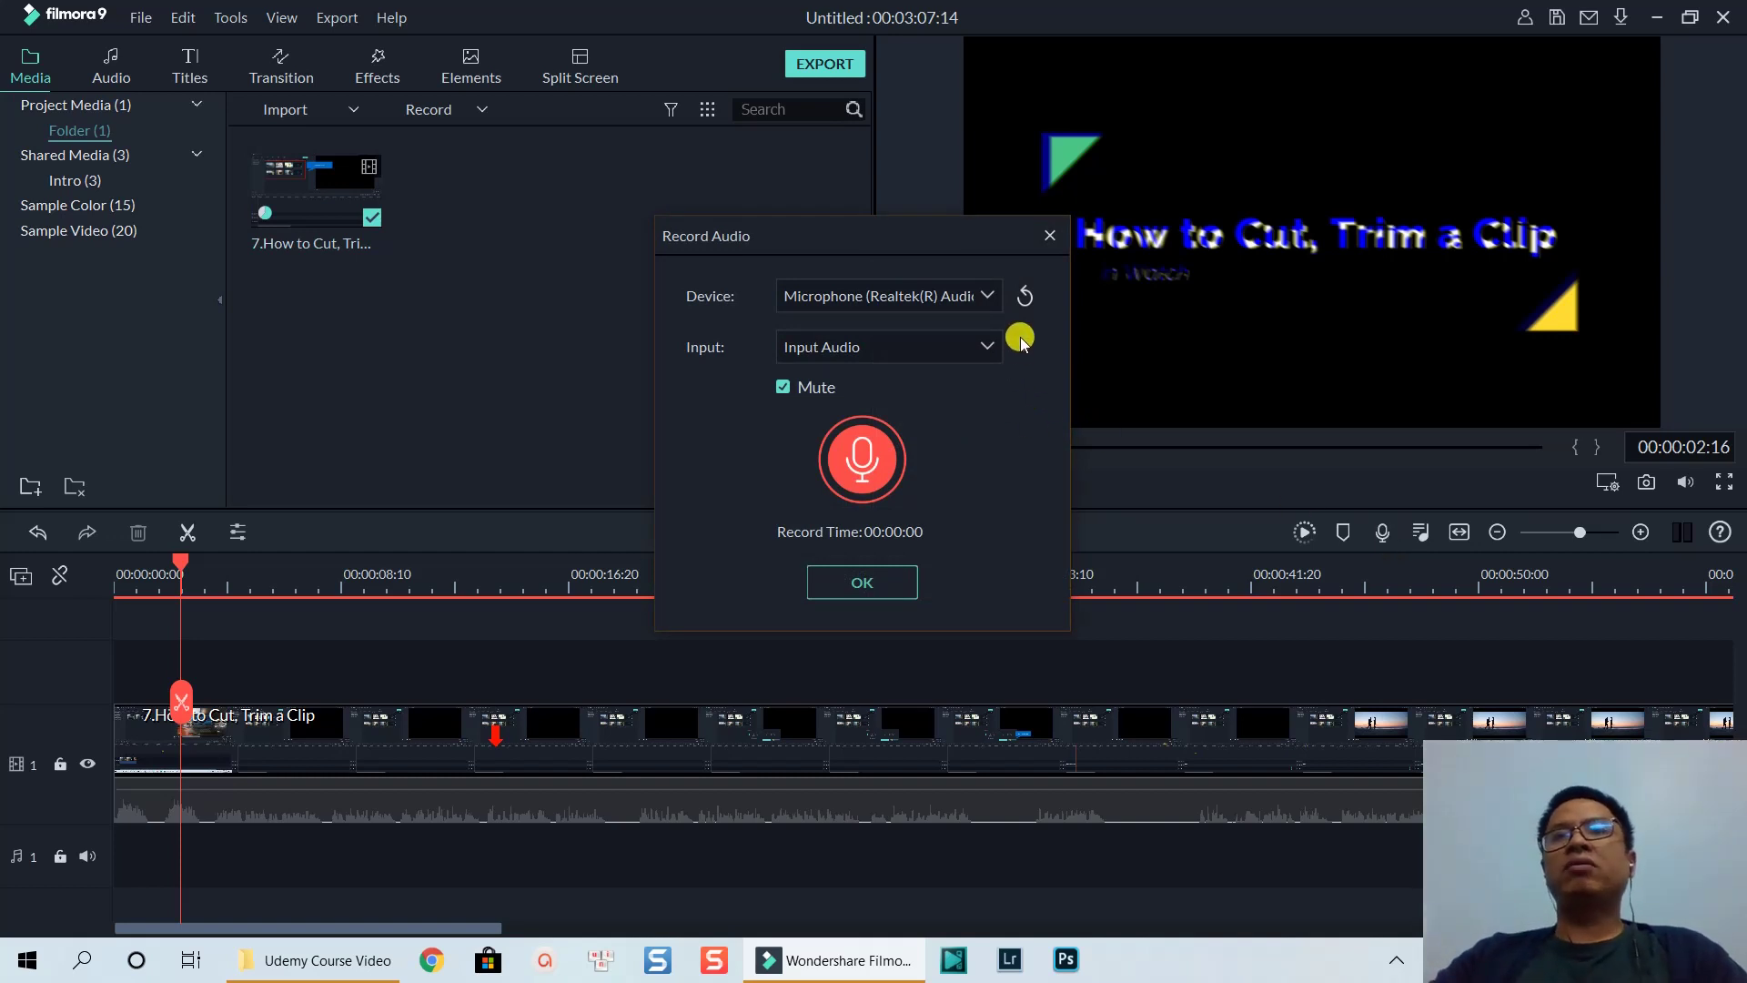
left_click(988, 297)
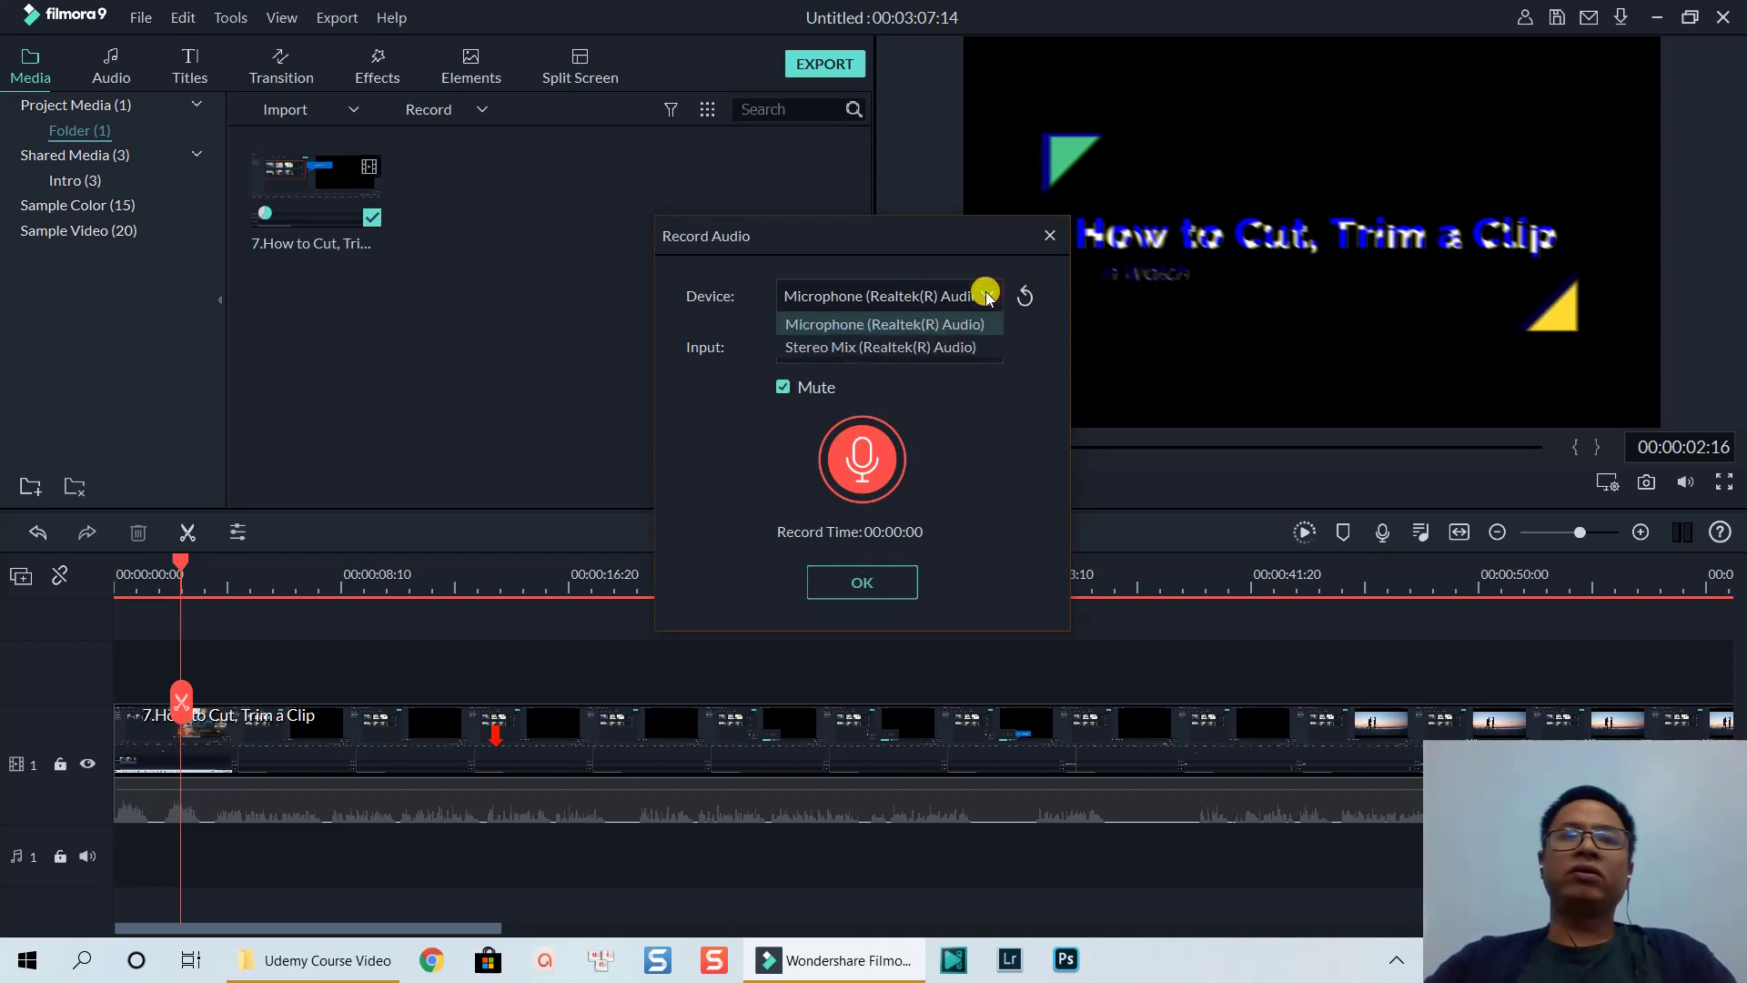
left_click(834, 325)
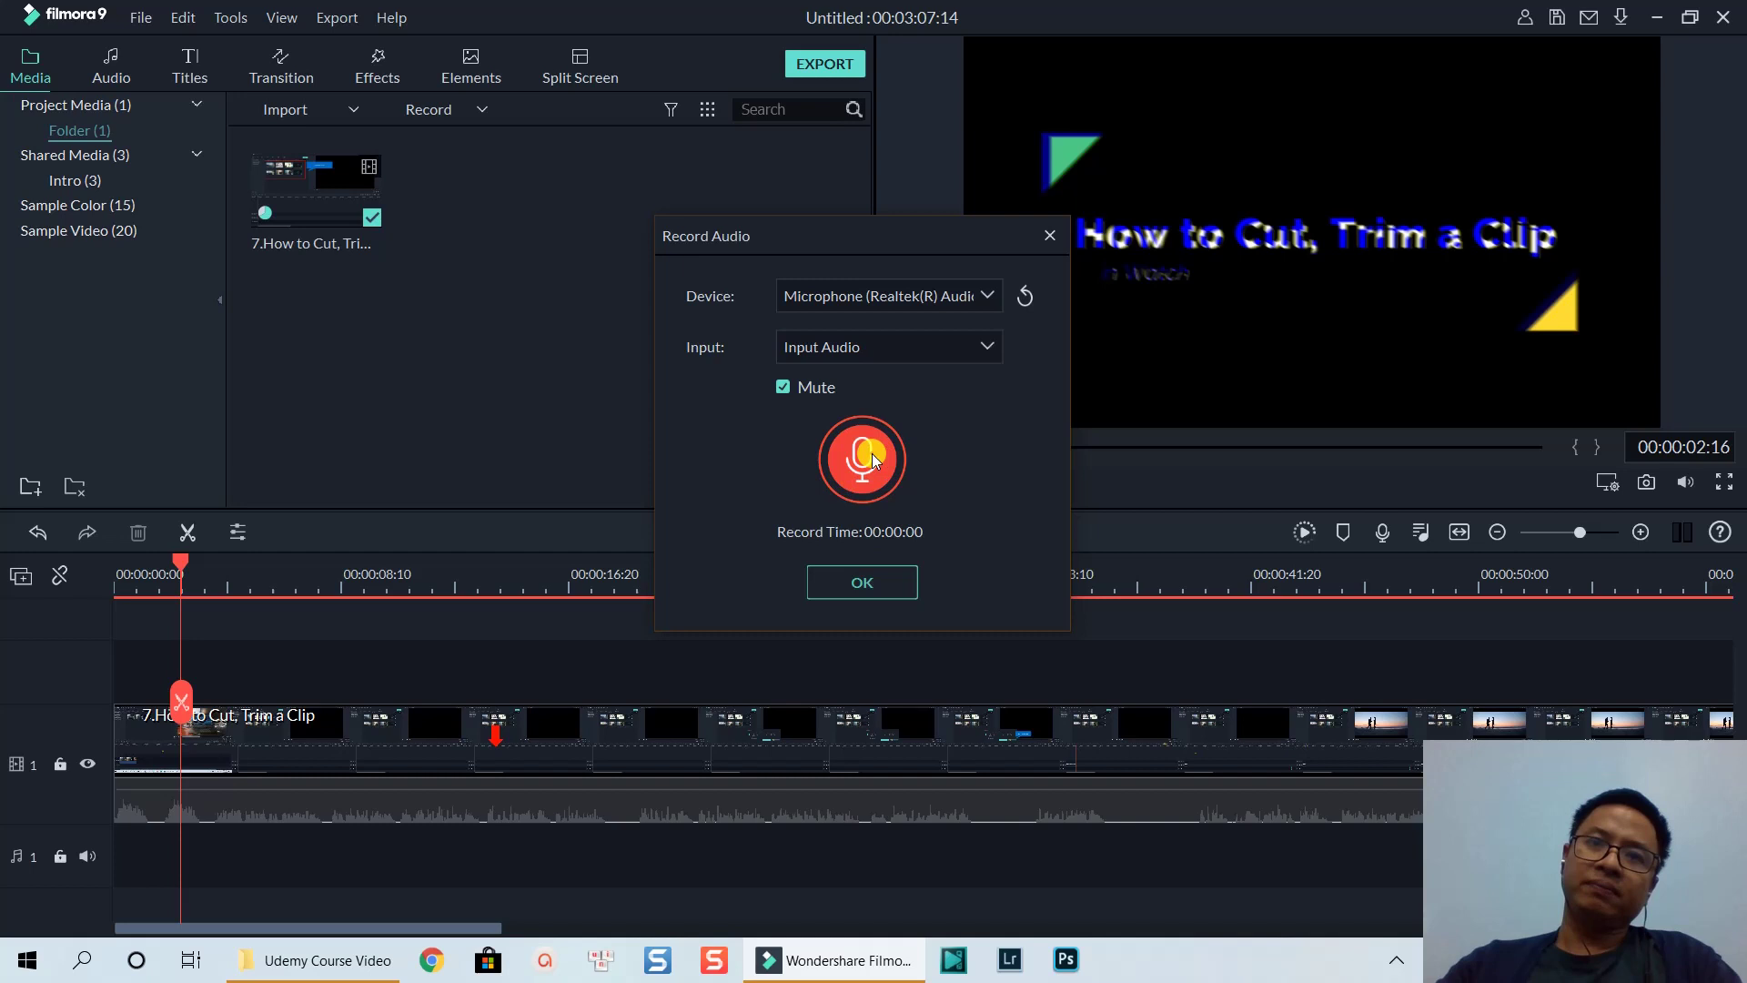
Record an 11-second voiceover, REC_20200225_190845, and accept it
left_click(873, 453)
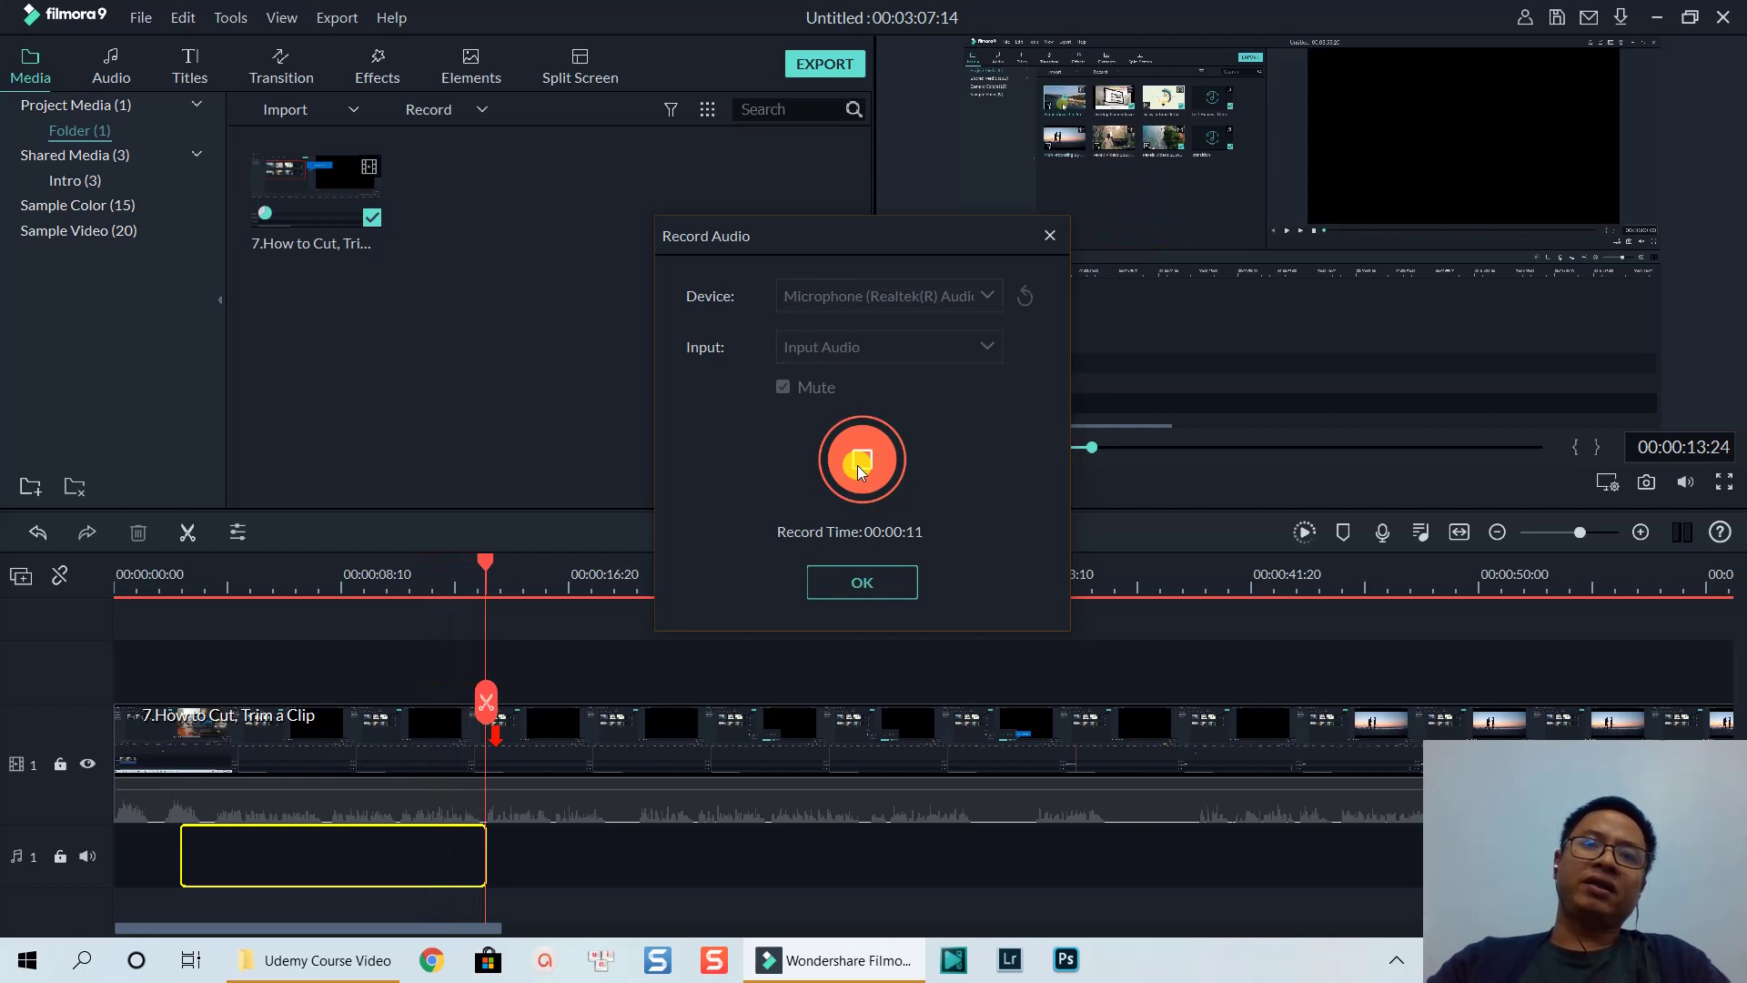
left_click(862, 460)
left_click(862, 581)
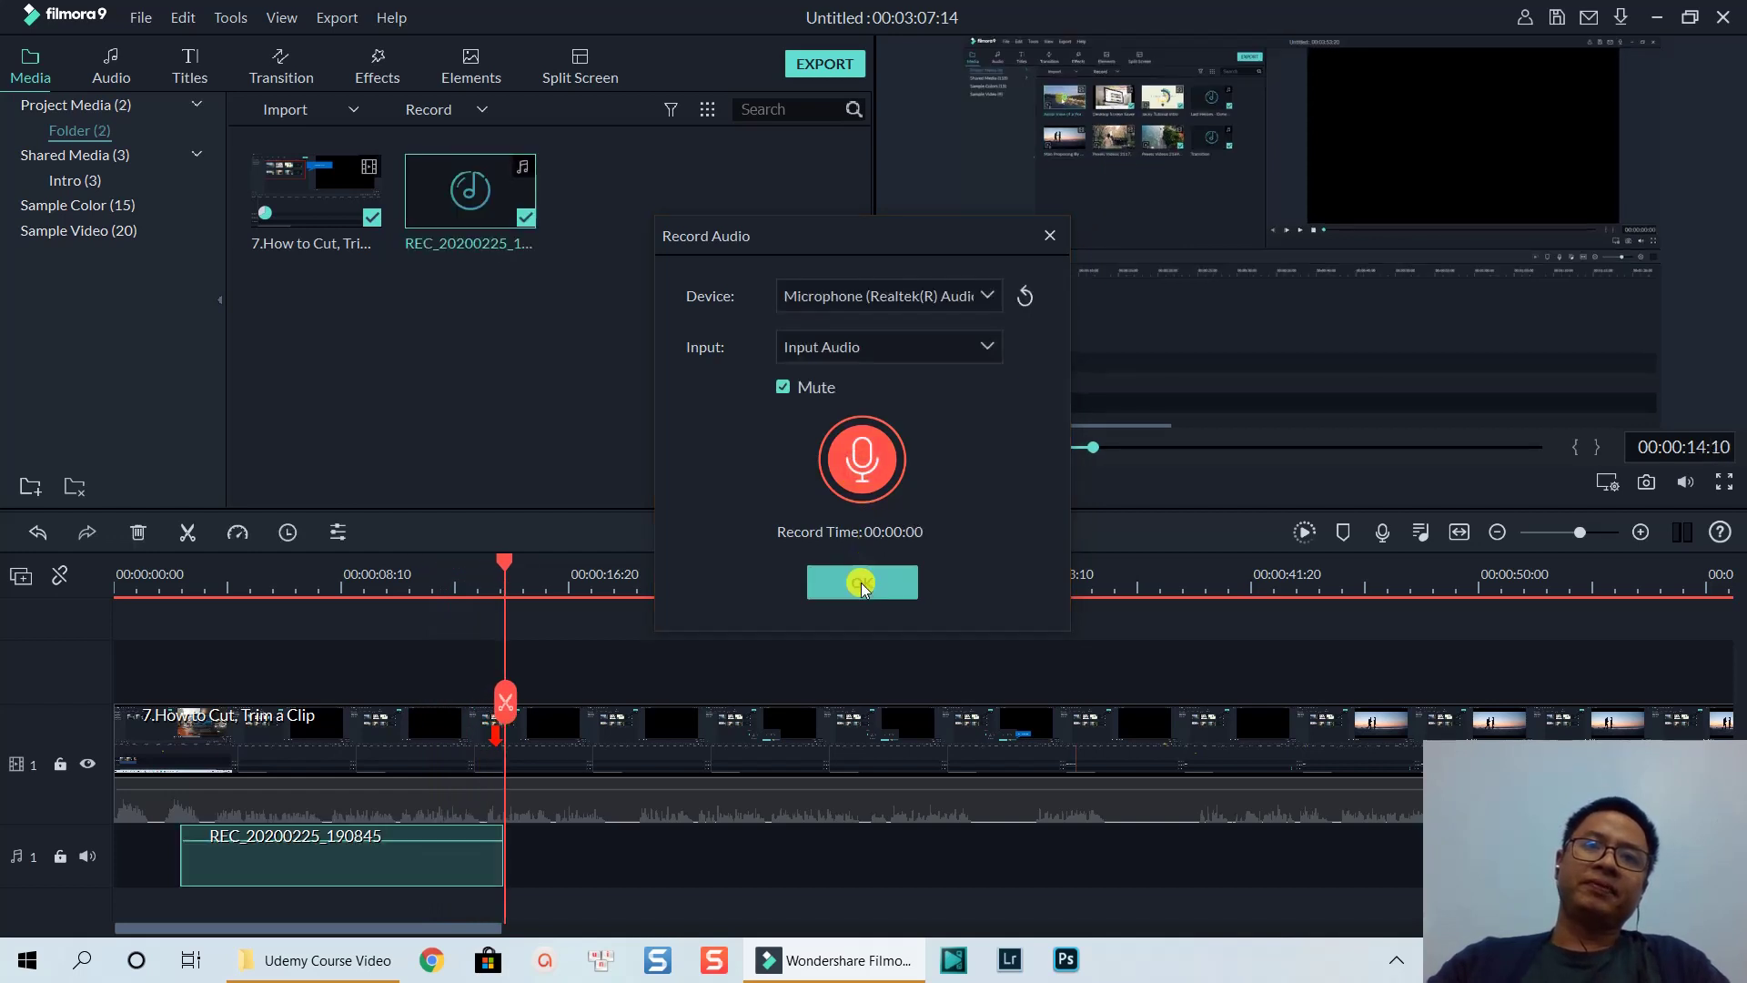
Close Record Audio and select the REC voiceover clip on the audio track
left_click(861, 588)
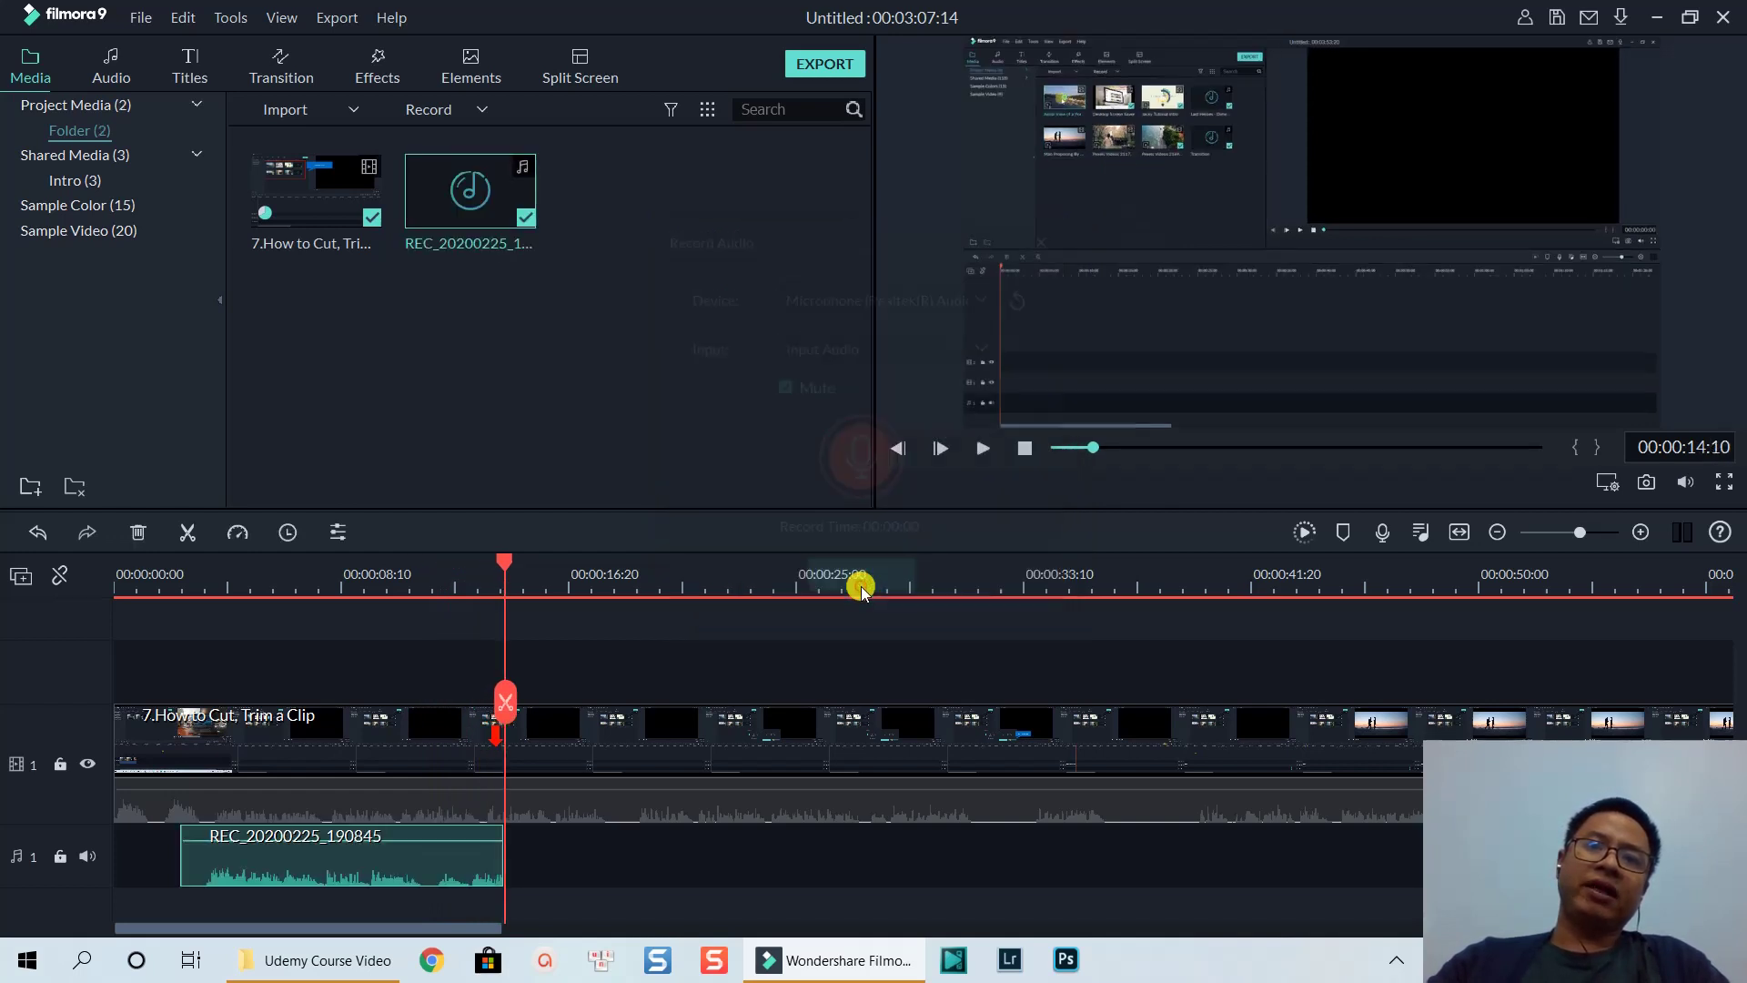
left_click(315, 888)
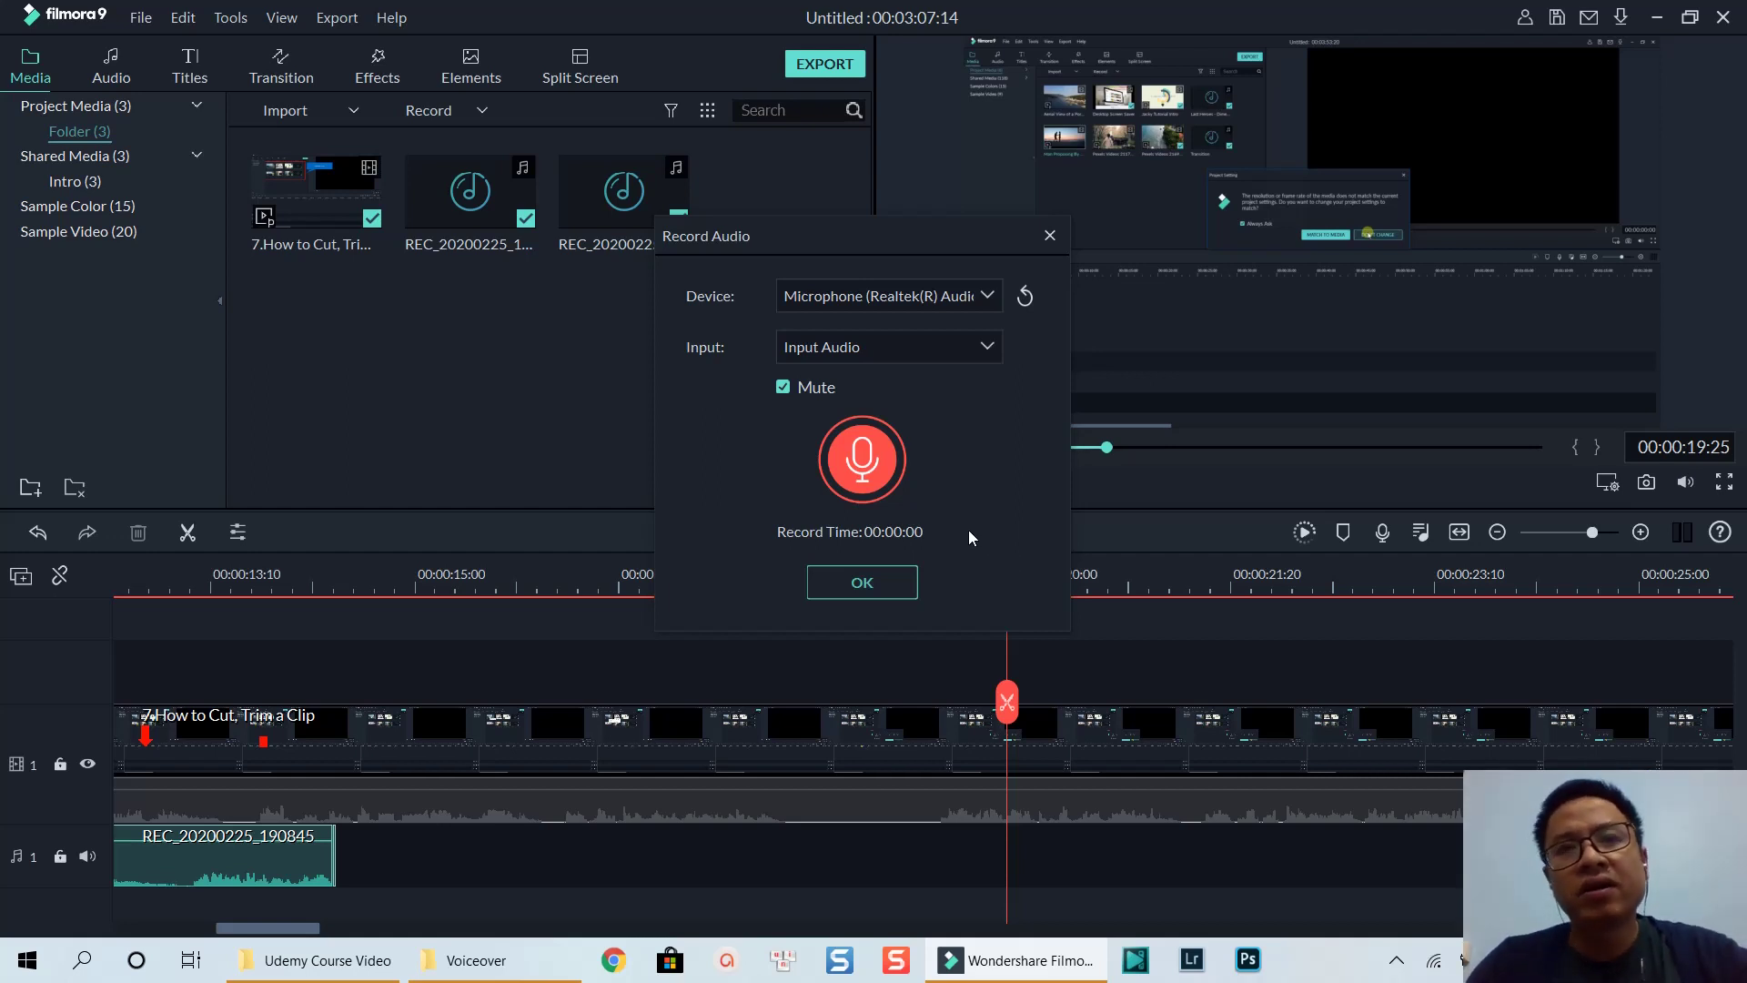
Start recording a second voiceover in Record Audio
left_click(861, 460)
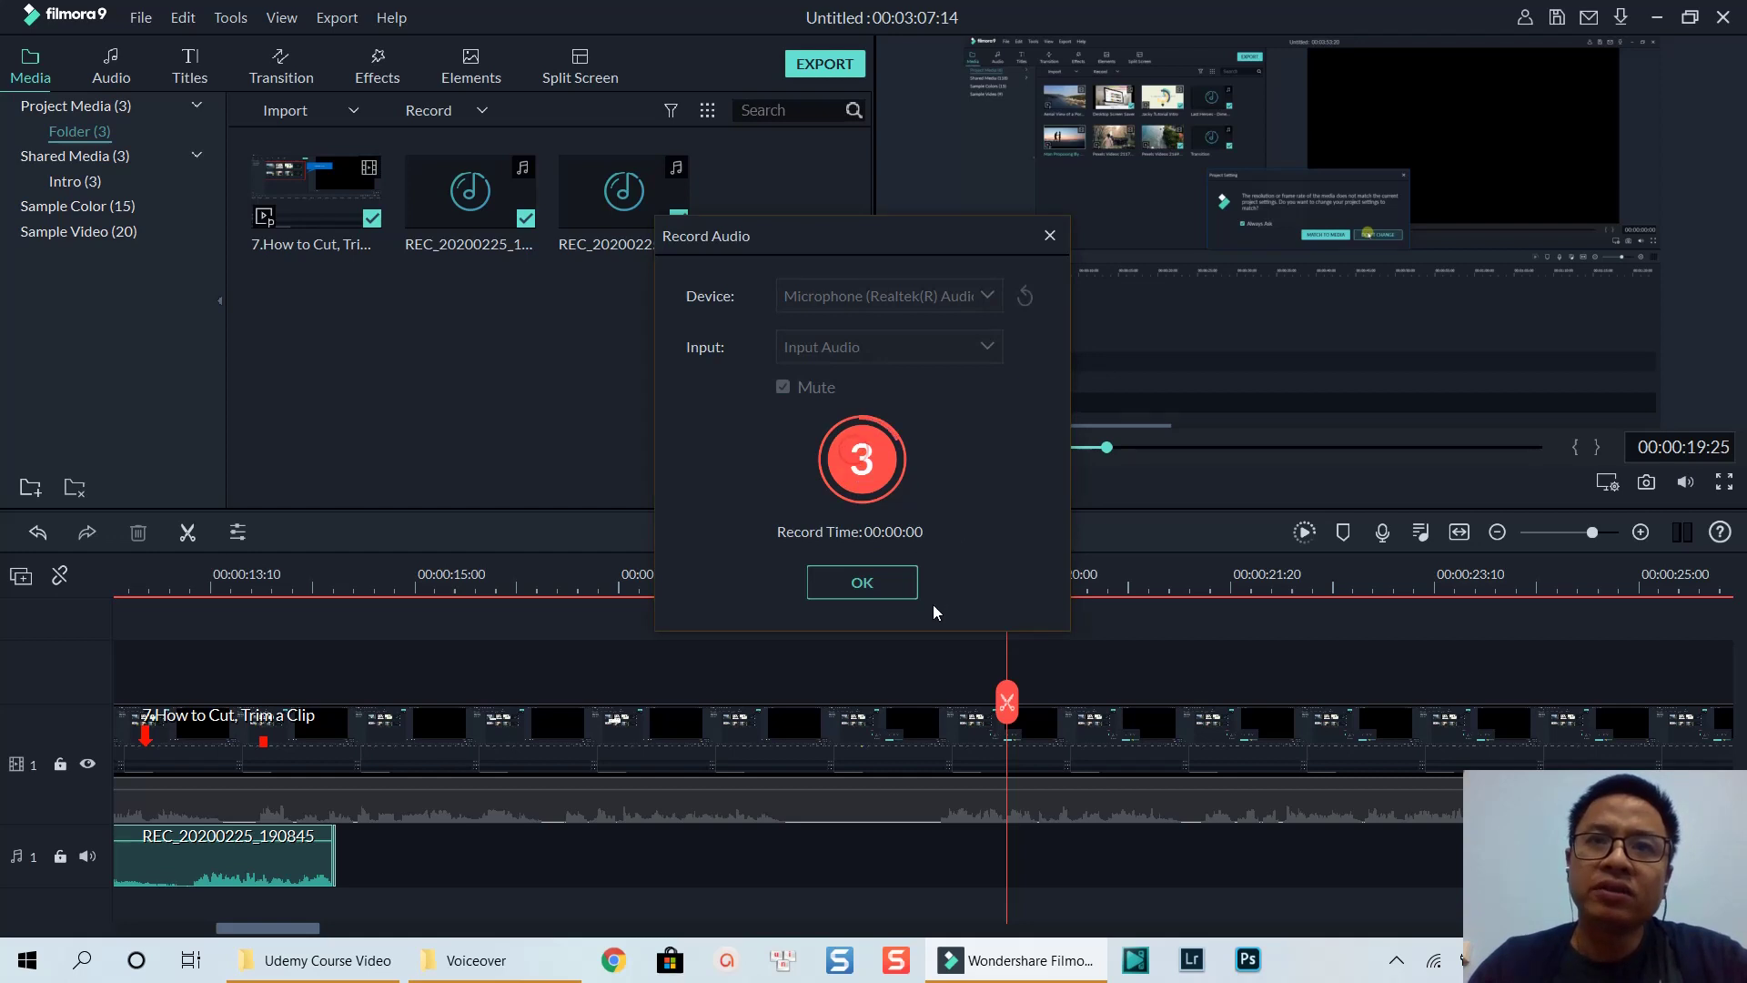